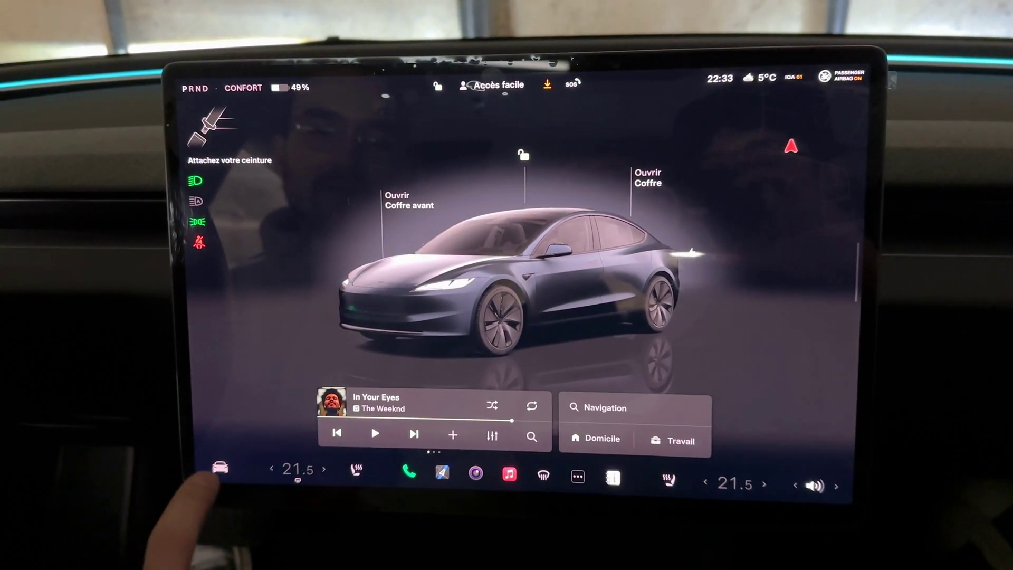
Step: Open the vehicle settings panel on the Contrôles page via the car icon
click(221, 468)
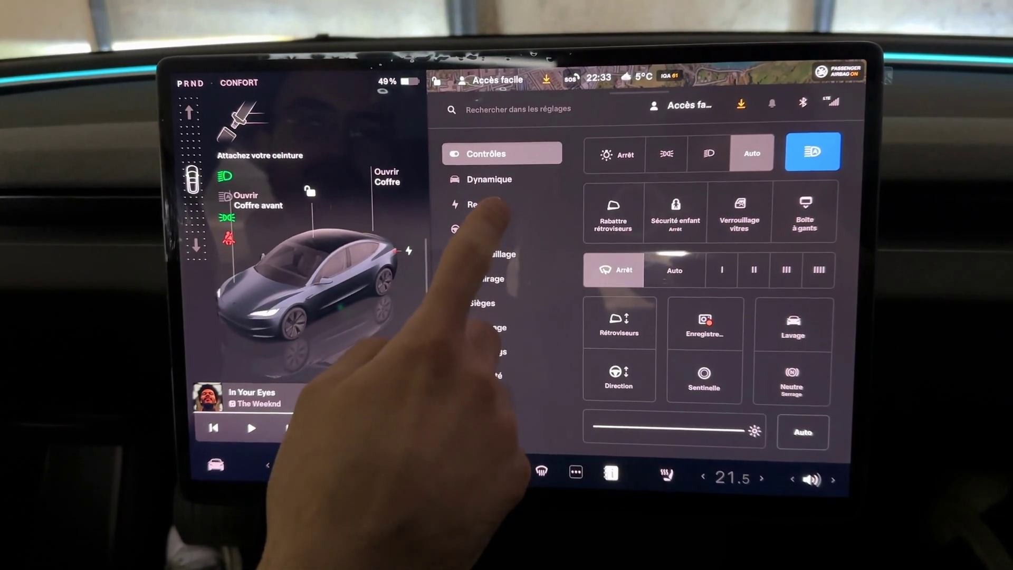
Step: Show the Recharge page with 49% battery, 80% charge limit and 16 A current
click(483, 206)
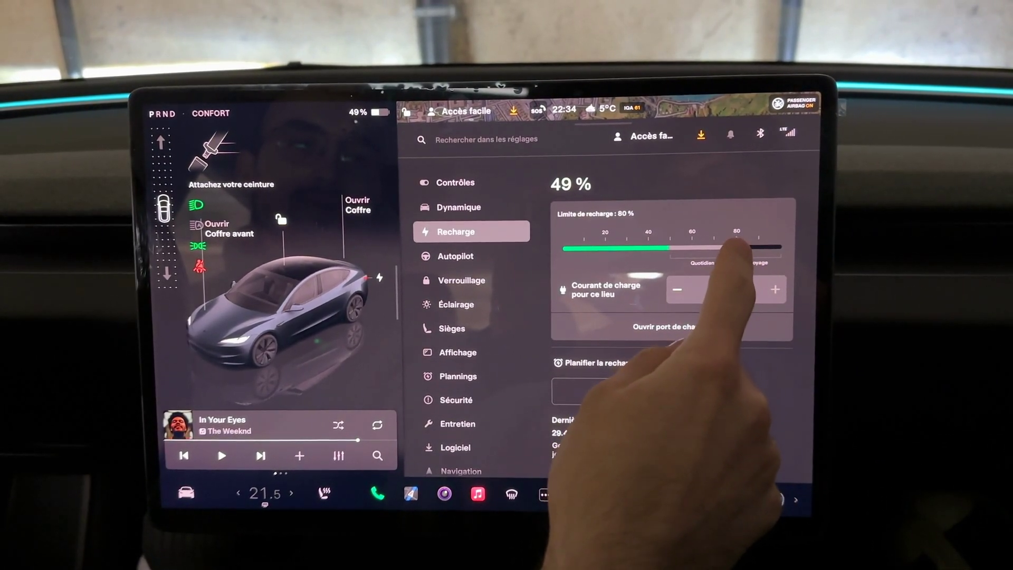
drag(736, 247, 730, 247)
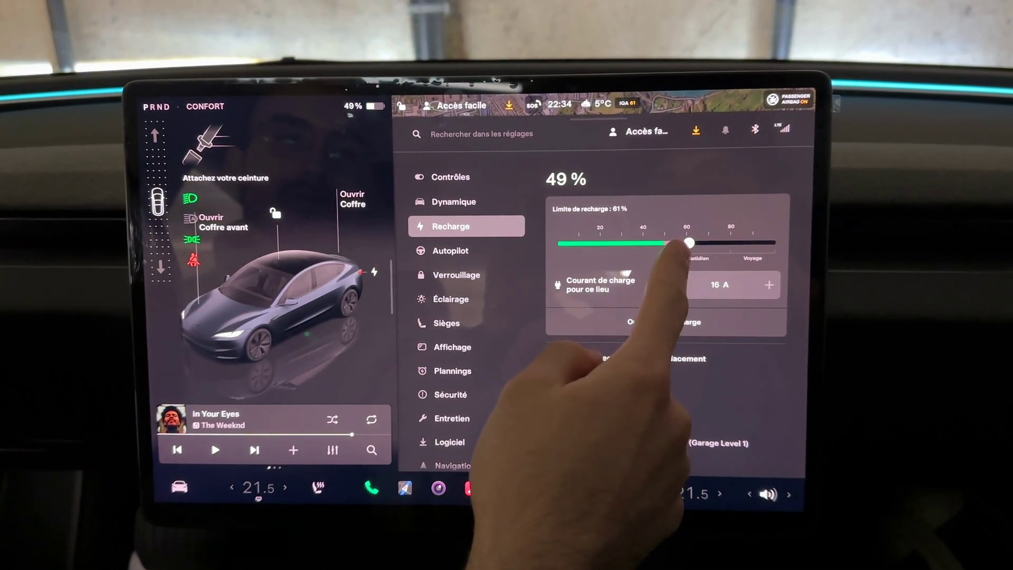
drag(688, 243, 715, 243)
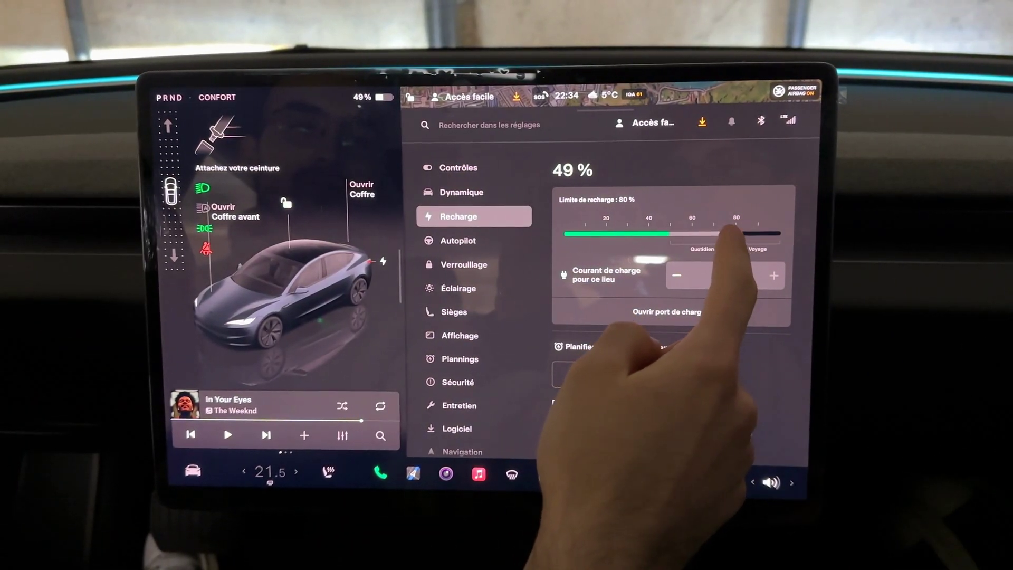
mouse_move(736, 232)
mouse_down()
mouse_move(772, 228)
mouse_move(727, 234)
mouse_up()
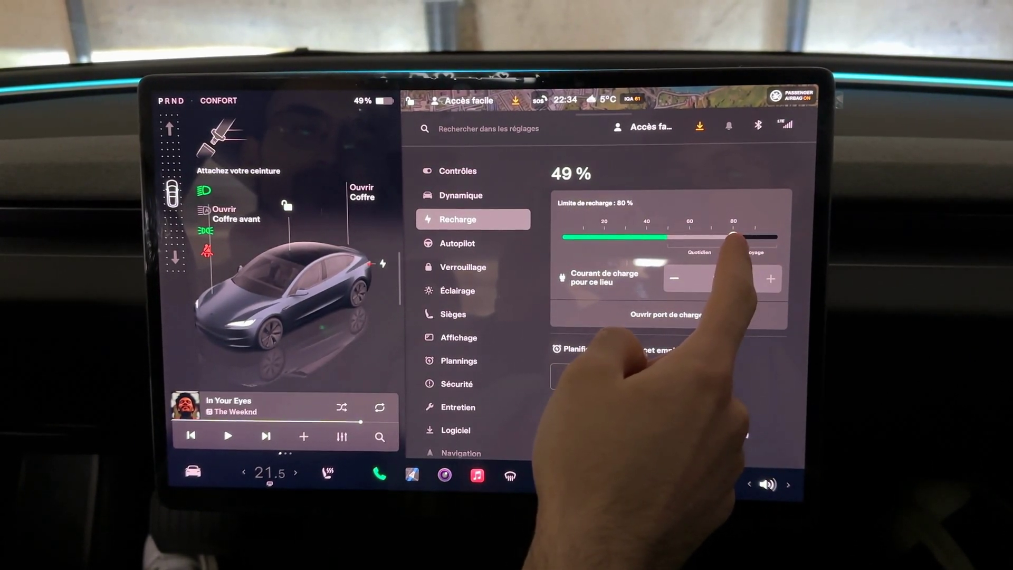